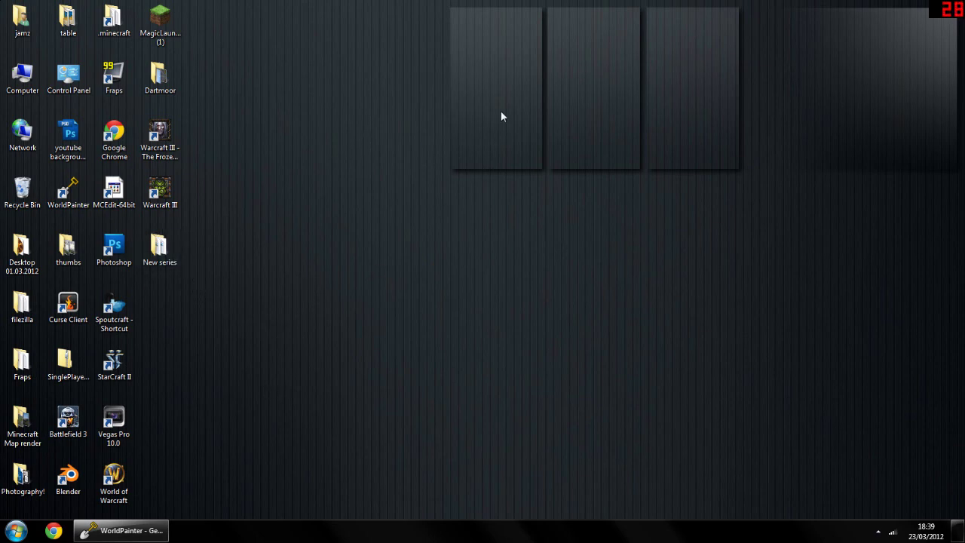
left_click_drag(518, 20, 520, 101)
left_click_drag(547, 1, 441, 190)
left_click_drag(546, 184, 653, 7)
left_click_drag(525, 88, 432, 93)
left_click_drag(956, 7, 730, 458)
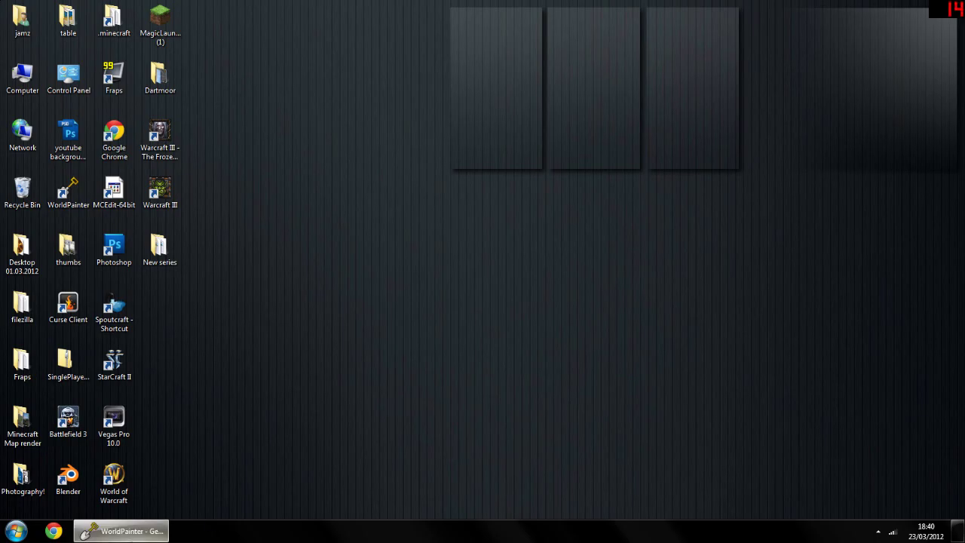
Step: Switch to WorldPainter and start a new world with dimensions of 20 x 20 tiles
left_click(121, 531)
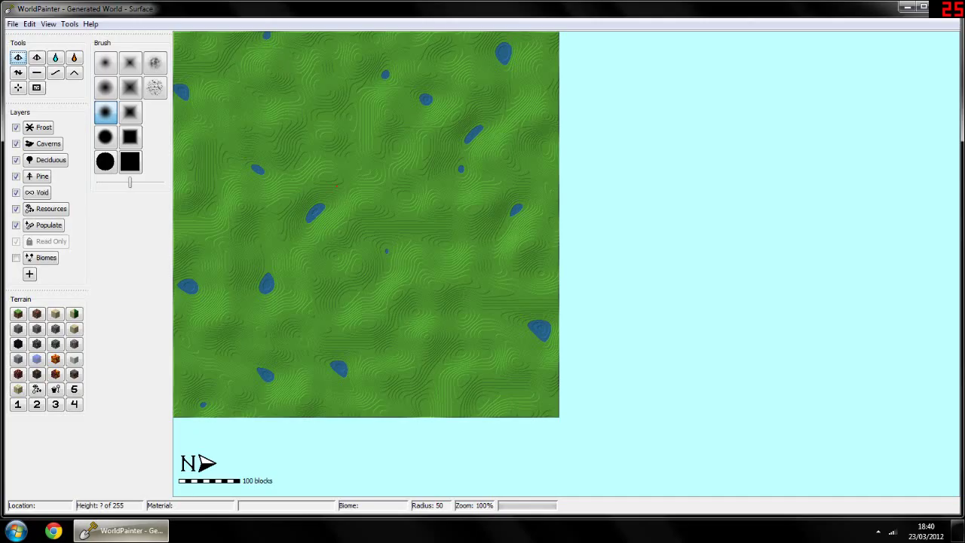
left_click(12, 25)
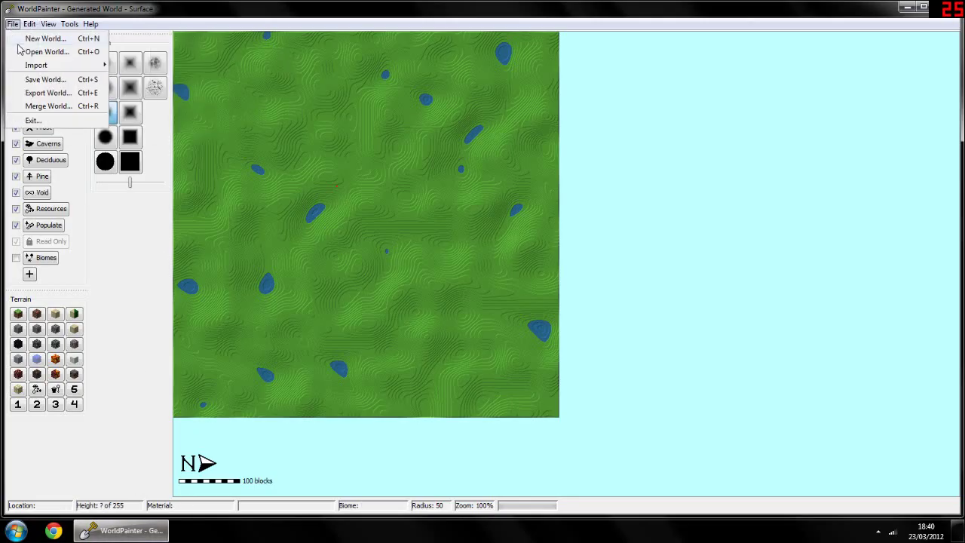
left_click(38, 39)
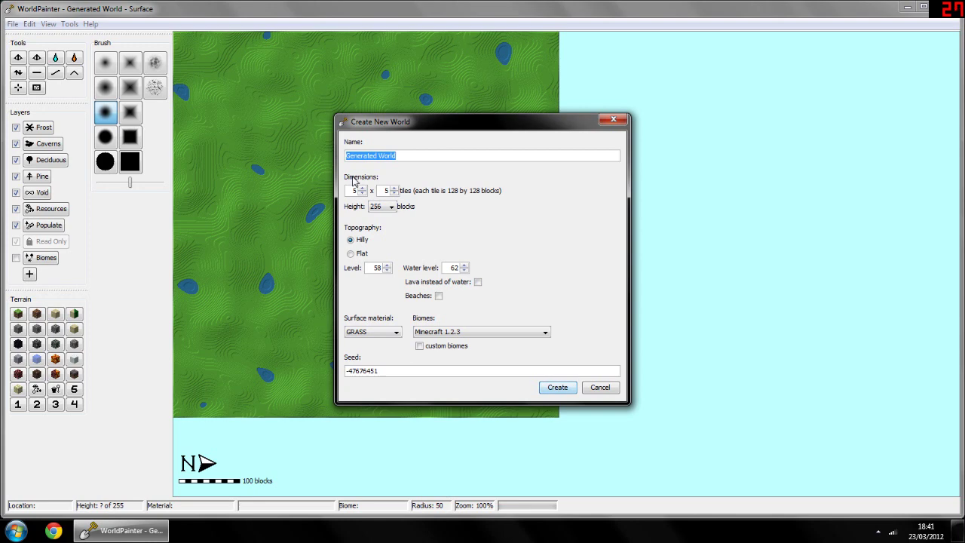
left_click(355, 190)
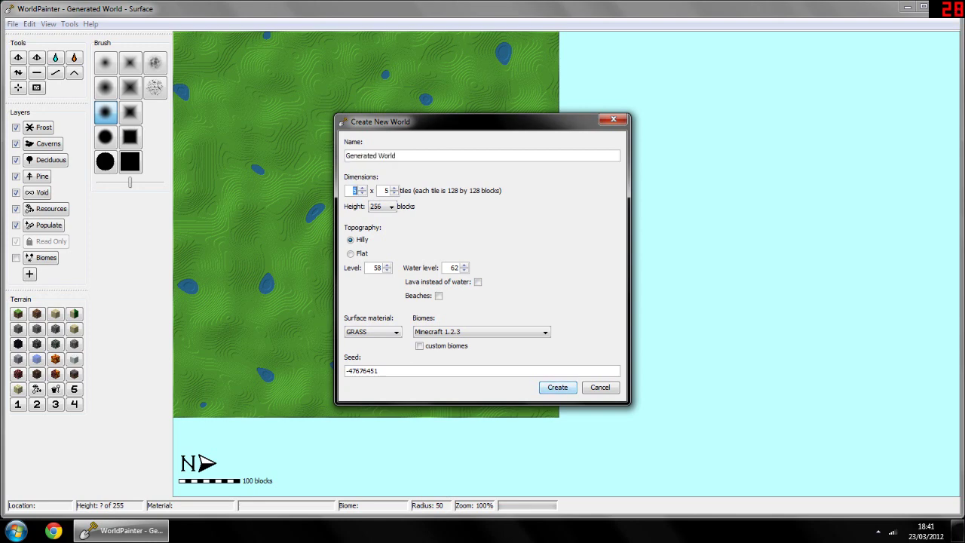
type("20")
key("Tab")
type("20")
key("Delete")
Step: Keep the world height at 256 blocks, choose flat topography and set the water level to 64
left_click(383, 208)
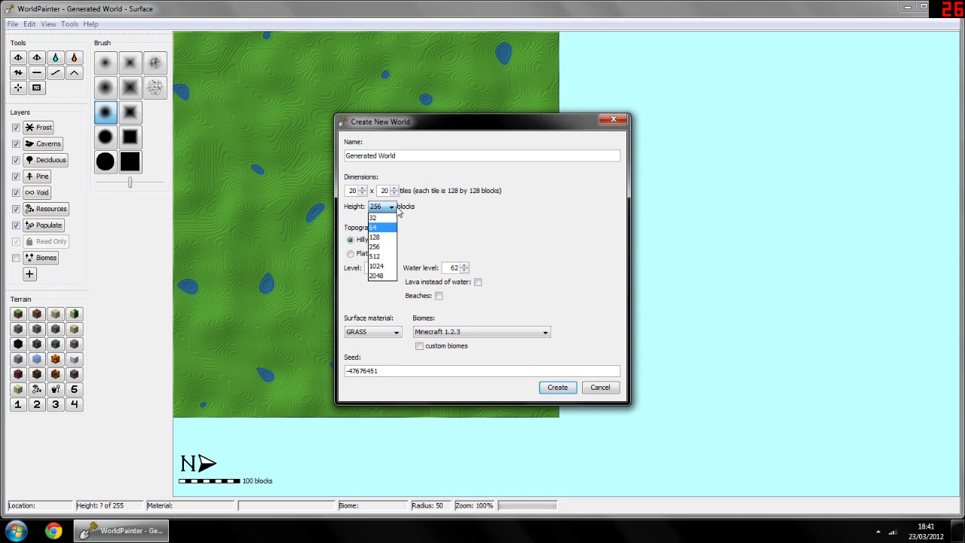
left_click(383, 207)
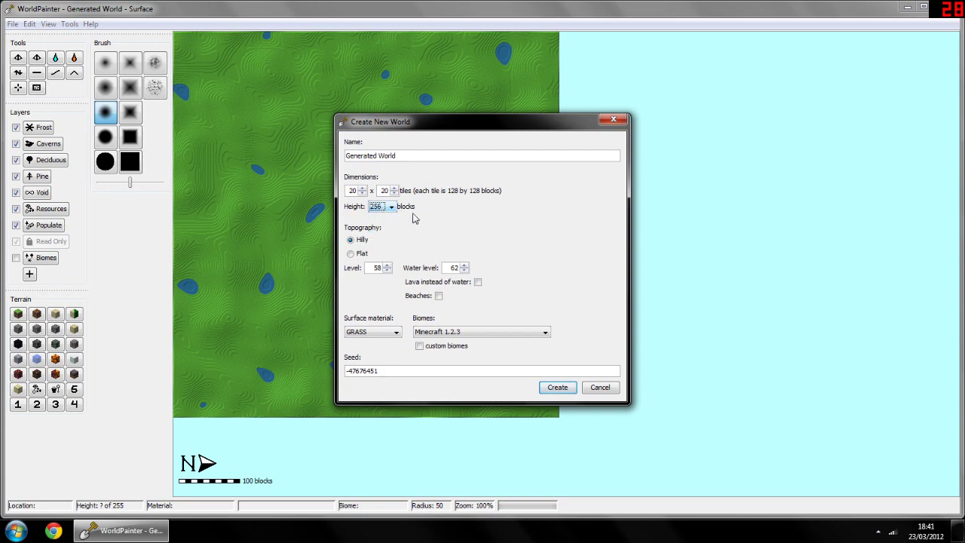
left_click(350, 254)
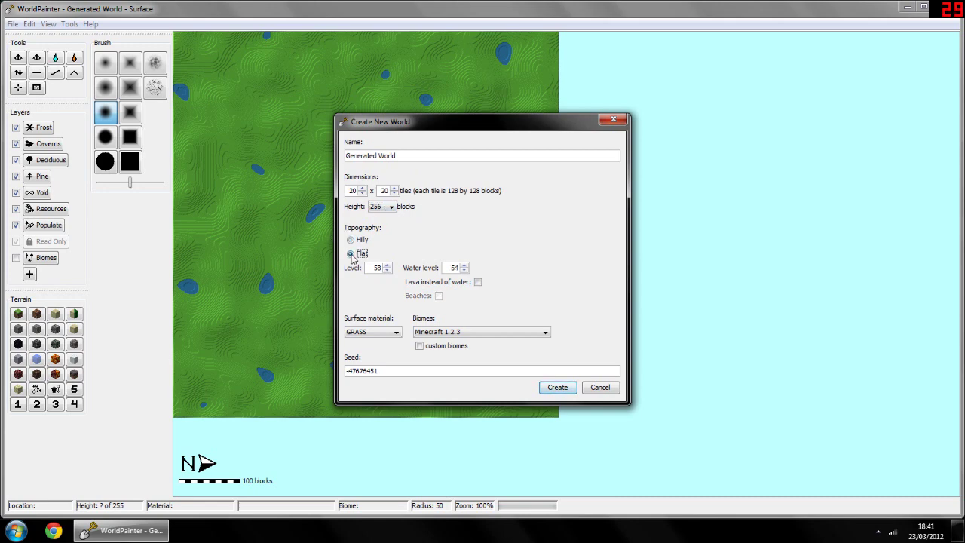
left_click(453, 268)
double_click(453, 268)
type("645")
key("BackSpace")
Step: Set the new world's terrain level to 65
left_click(374, 268)
left_click_drag(375, 267, 390, 272)
type("65")
key("Tab")
Step: Enable custom biomes, replace the seed with 4 and create the world
left_click(420, 346)
double_click(385, 368)
key("BackSpace")
type("4")
left_click(558, 388)
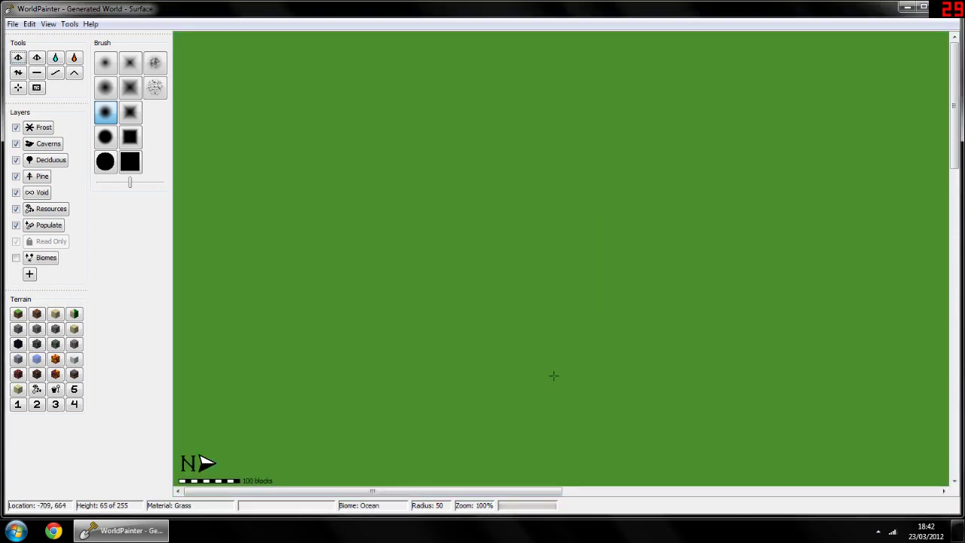
Step: Examine the world's biome layout with the Biomes layer, hide the layer again and view the whole map
left_click(16, 258)
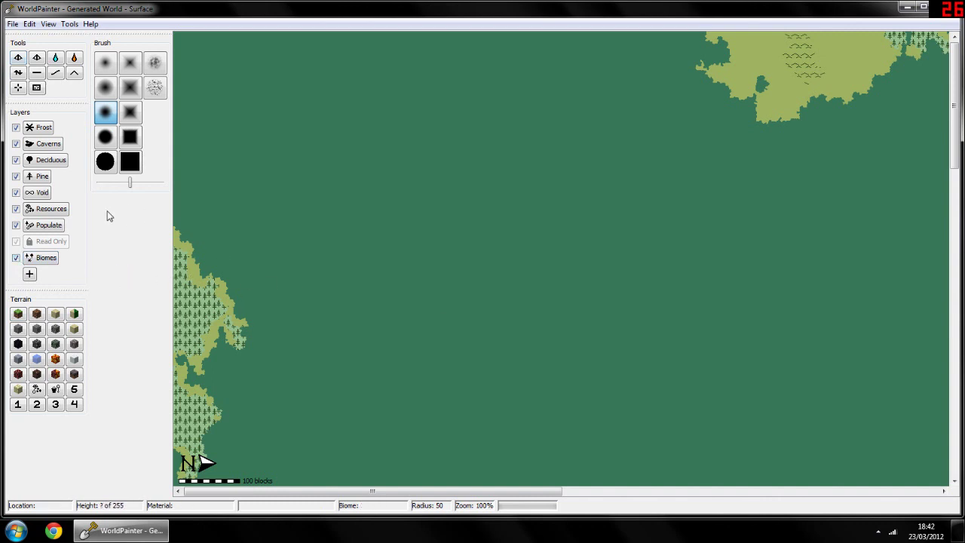
left_click(16, 257)
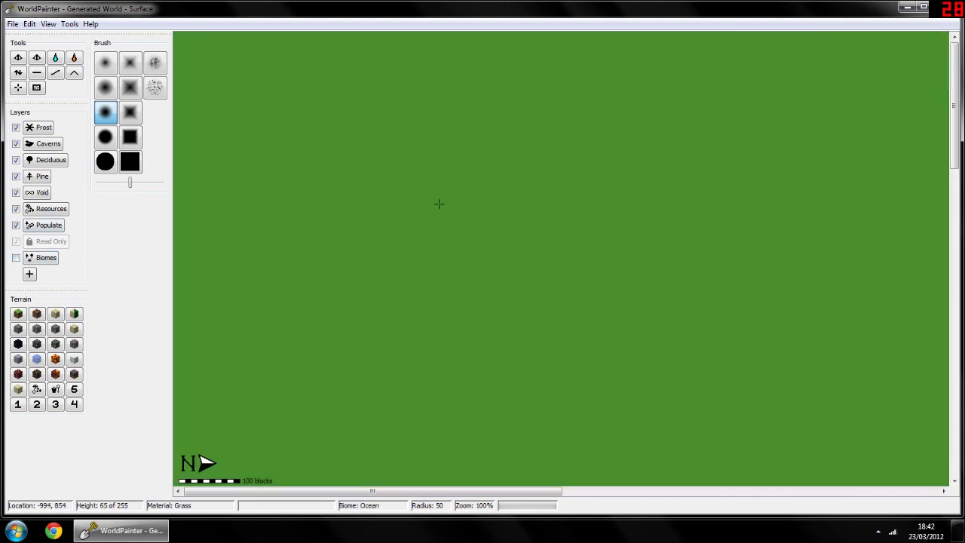
scroll(438, 206, "down", 1)
scroll(438, 206, "down", 2)
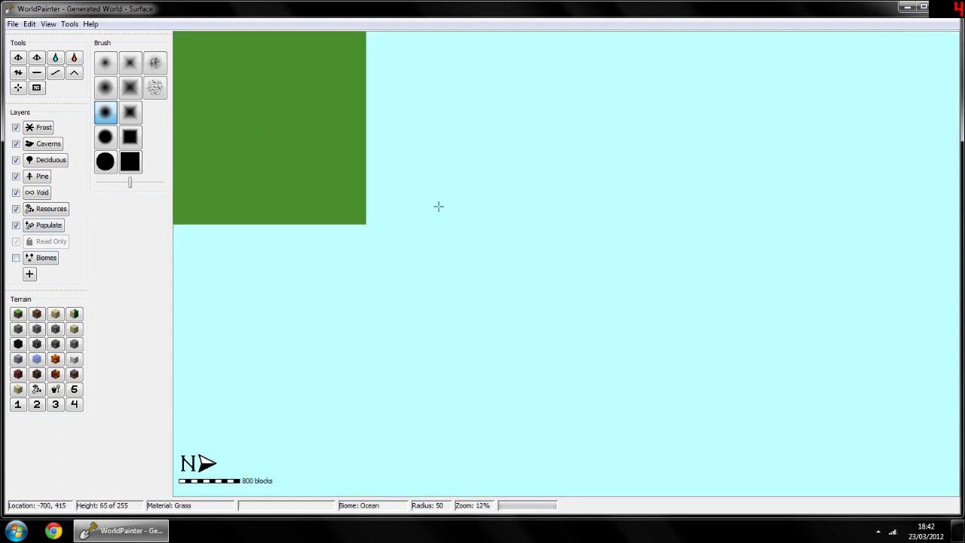
scroll(288, 165, "up", 1)
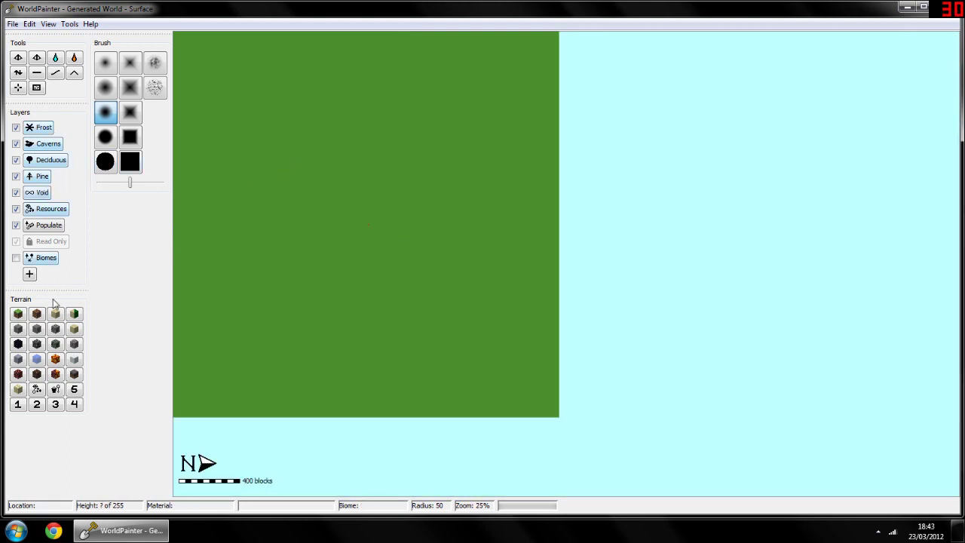
Step: Raise a test mountain on the flat map with the Mountain tool, using a soft round brush at full intensity and radius 300
left_click(37, 72)
left_click(18, 72)
left_click(74, 72)
left_click(105, 161)
left_click(105, 62)
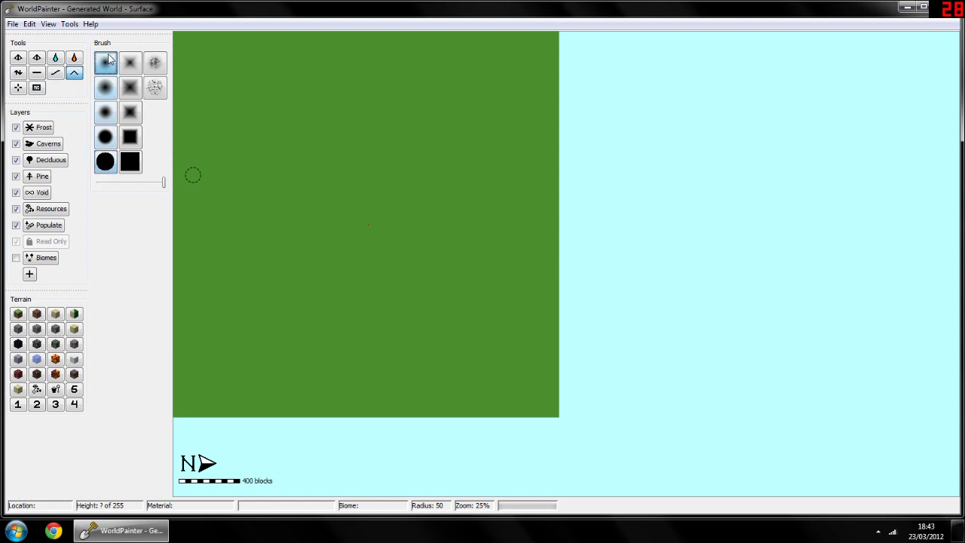
scroll(274, 186, "up", 10)
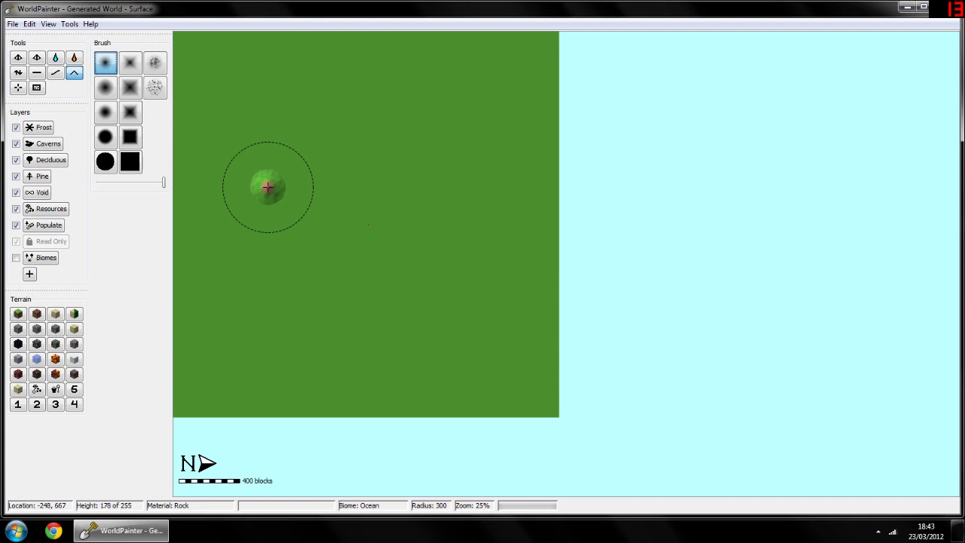
Step: Inspect the test mountain's peak up close and undo the mountain
scroll(267, 187, "up", 3)
scroll(629, 179, "up", 1)
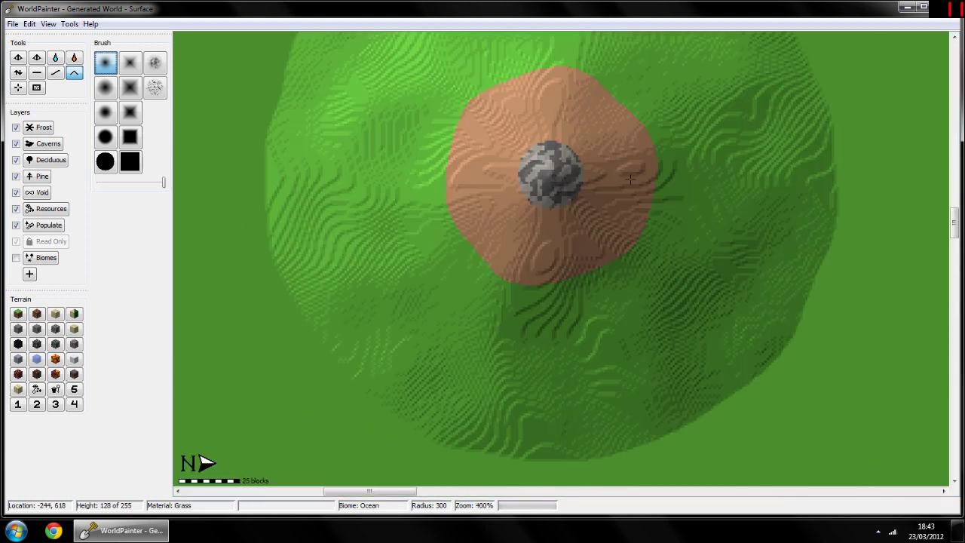
scroll(630, 178, "down", 3)
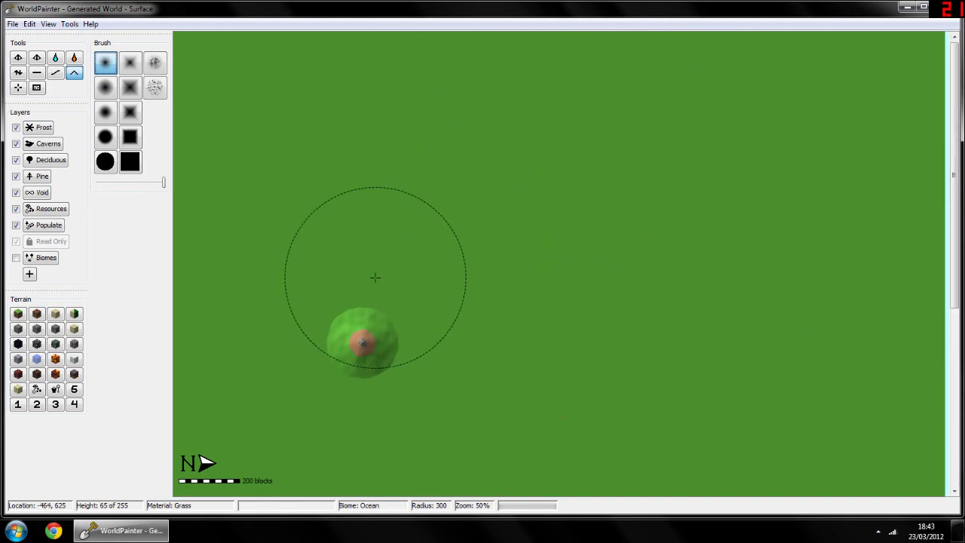
key("ctrl+z")
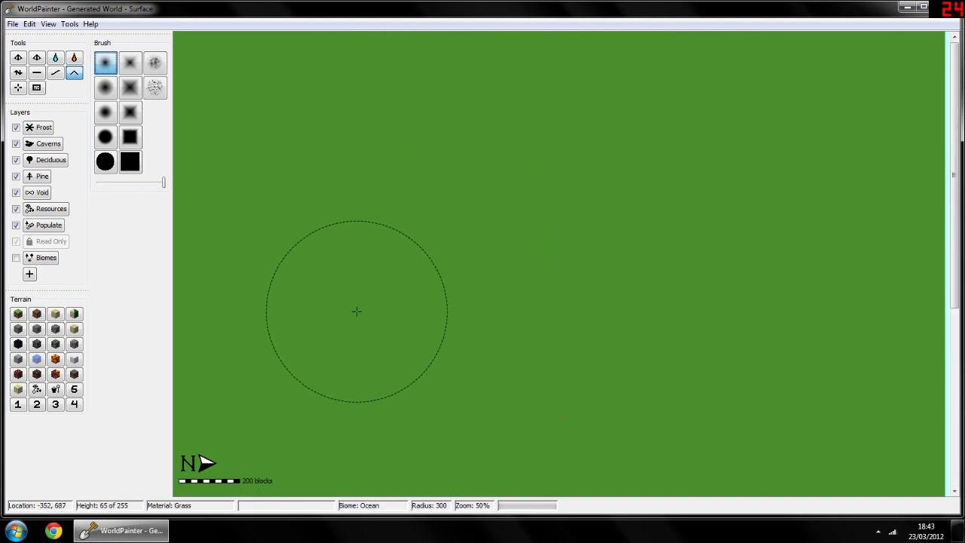
Step: Try lowering the terrain below water level with the Height tool to form two separate round lakes
scroll(354, 311, "down", 2)
left_click(19, 73)
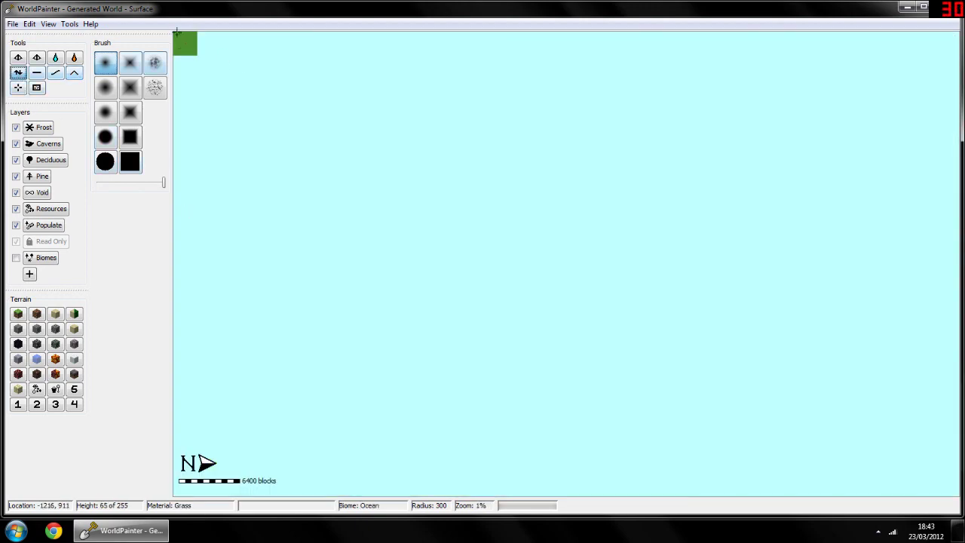
scroll(297, 181, "up", 2)
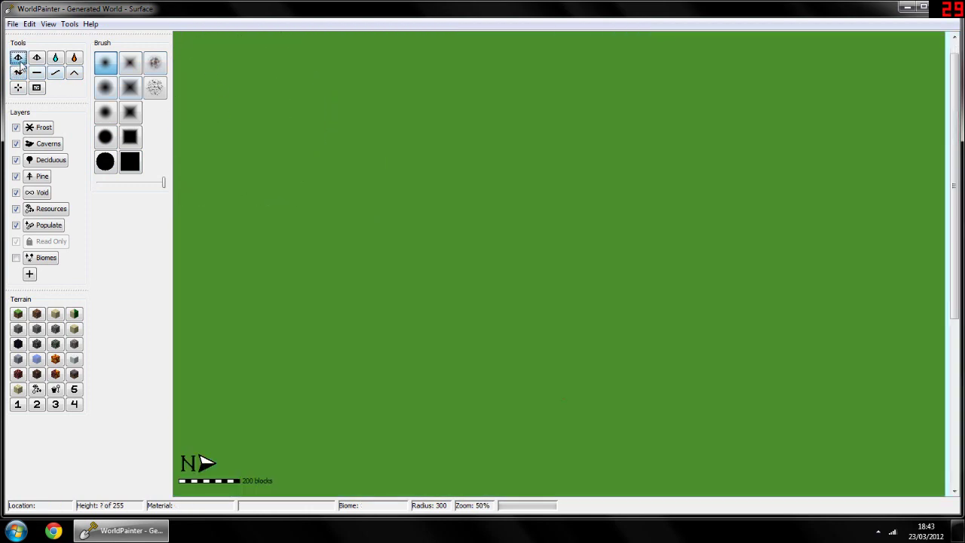
left_click(327, 188)
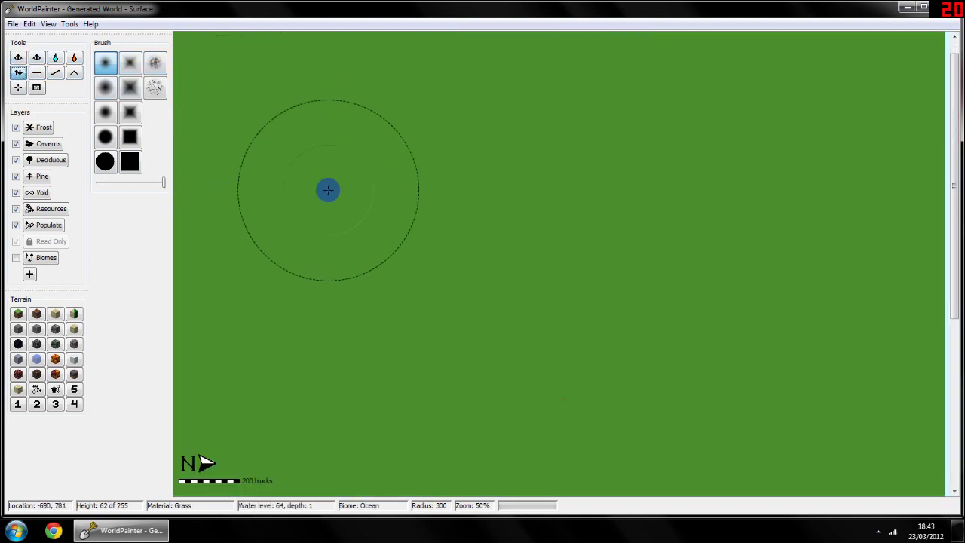
left_click(539, 209)
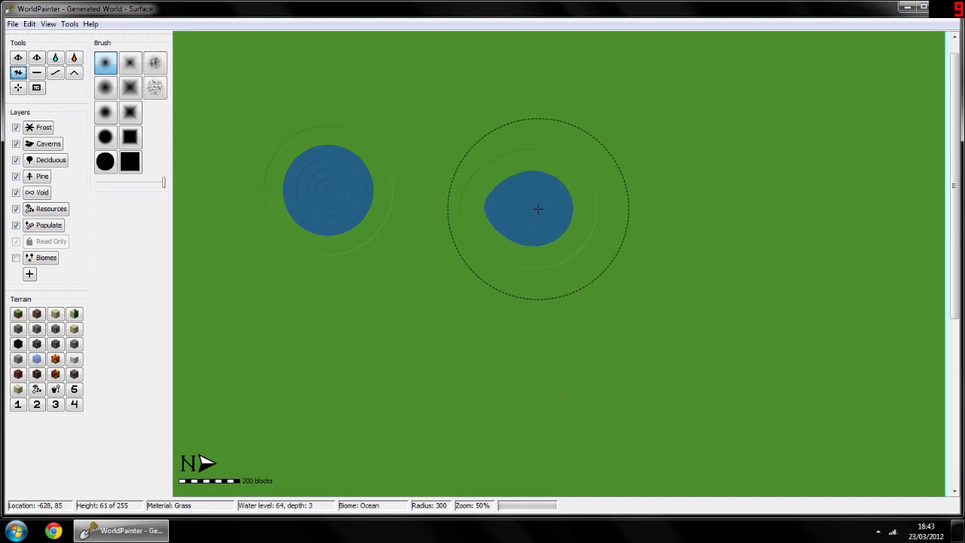
Step: Undo both test lakes to restore the flat grass terrain
scroll(637, 257, "down", 1)
key("ctrl+z")
key("ctrl+z")
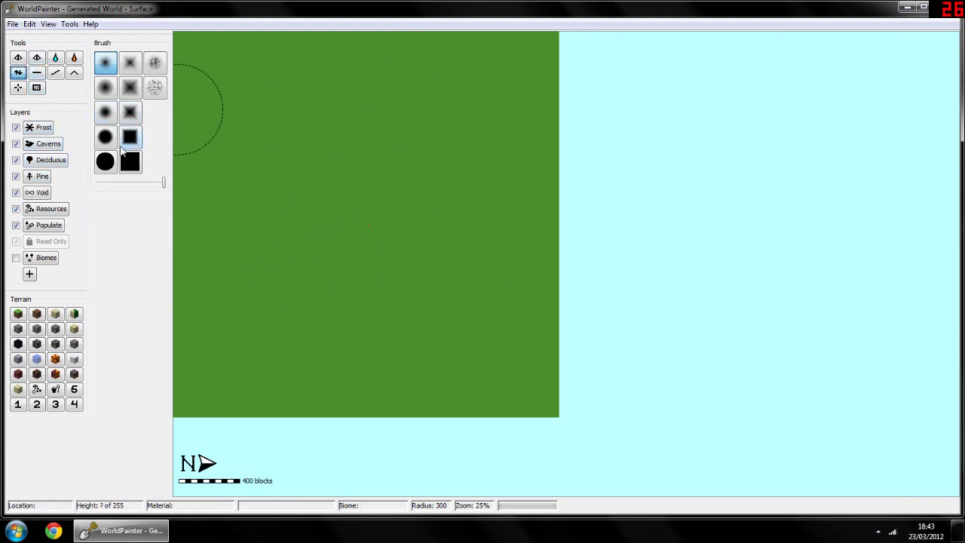
Step: Reduce the brush radius to 156
scroll(540, 88, "down", 8)
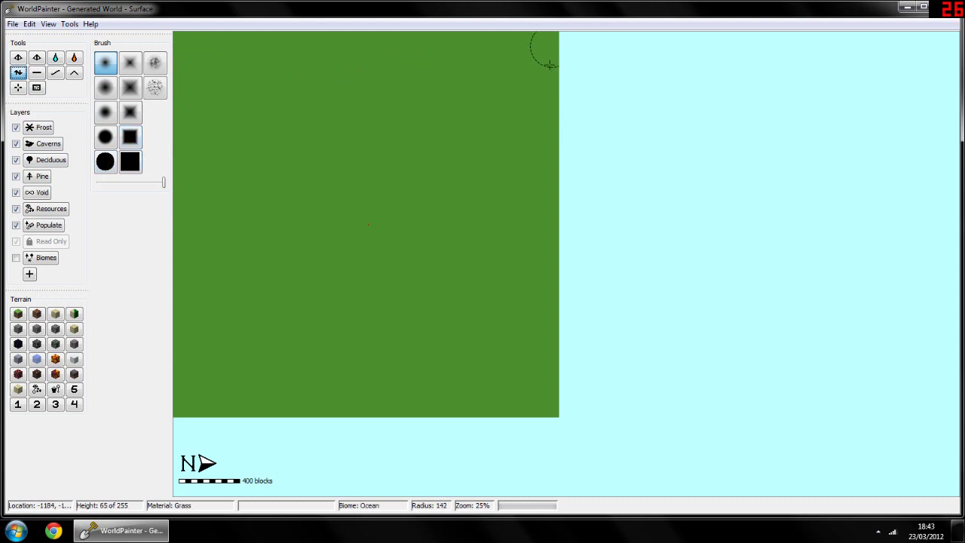
scroll(438, 223, "up", 2)
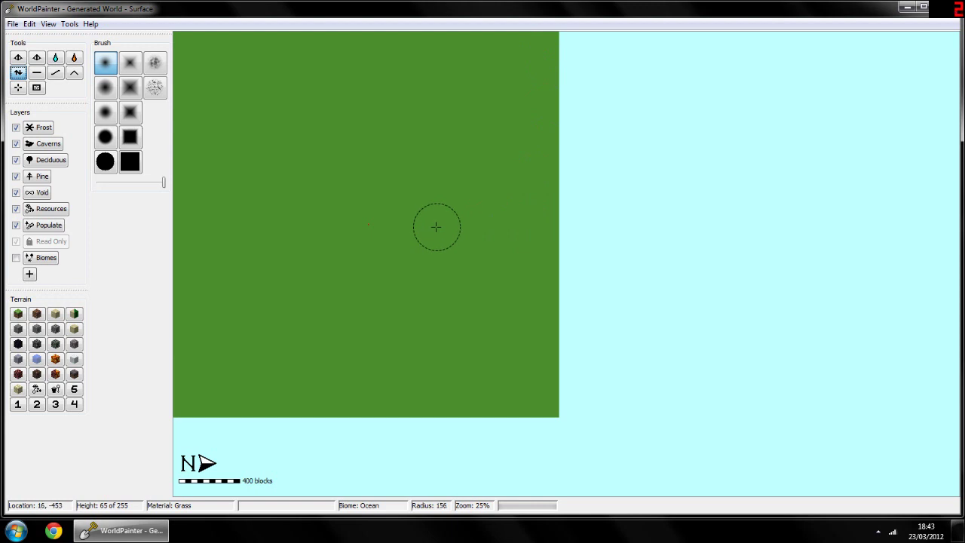